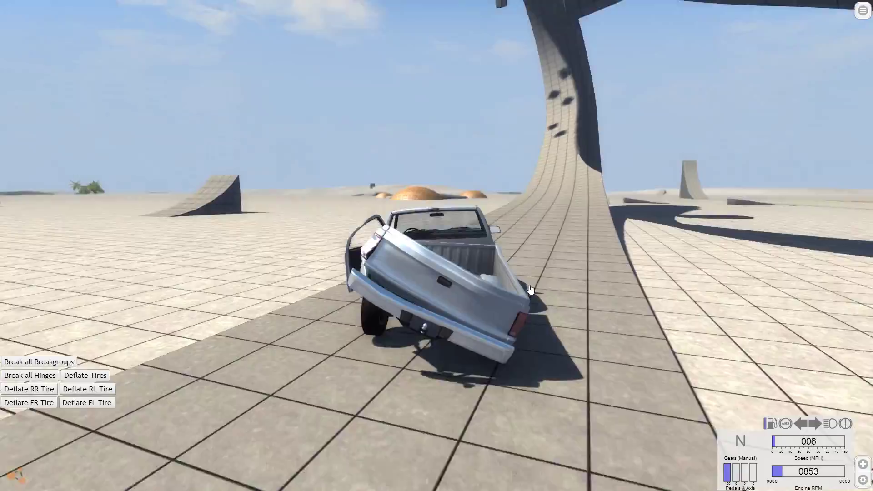
Reset the truck, accelerate across the grid and launch it off the ramp.
key(r)
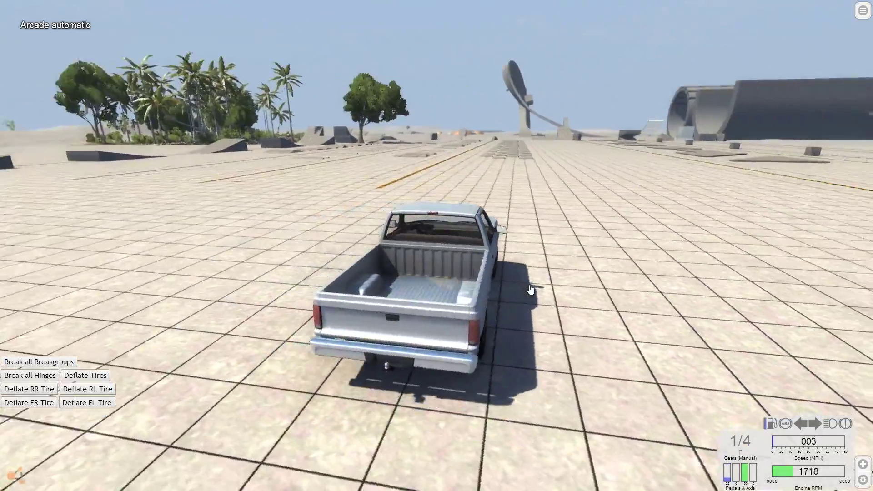
key(Up)
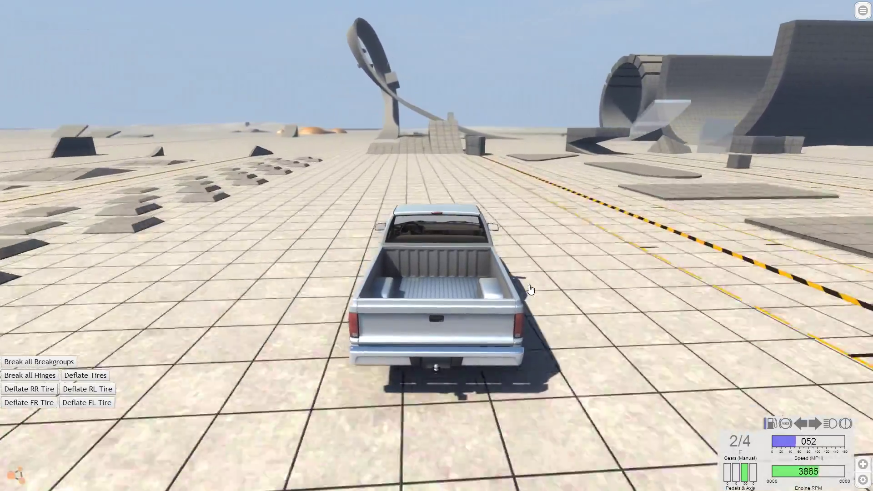
key(Up)
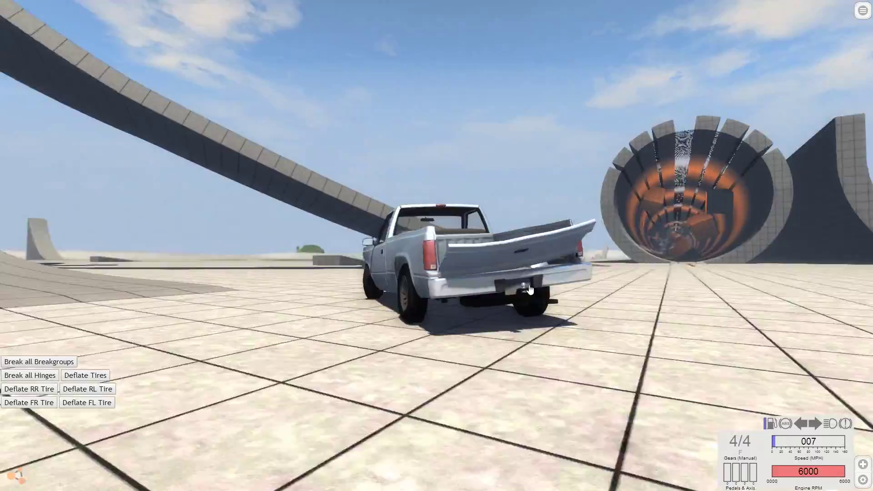
Reset the damaged truck and steer it toward the tall grey structure.
key(q)
key(Up)
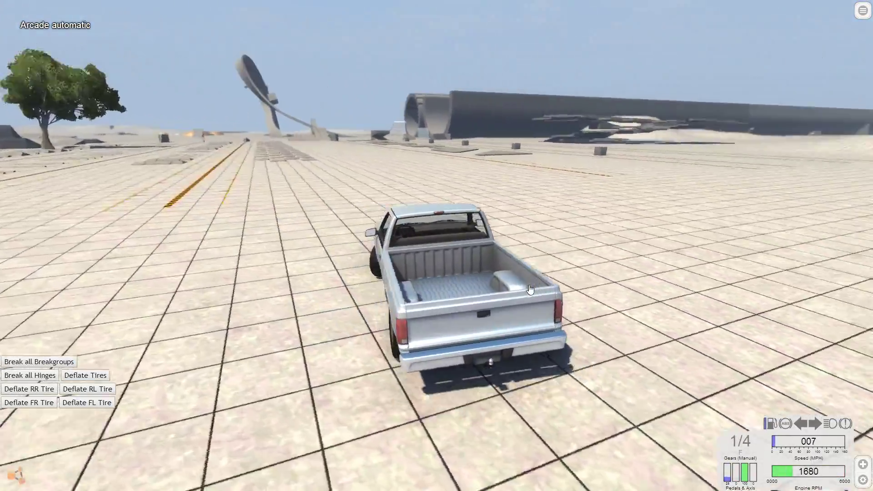
key(Up)
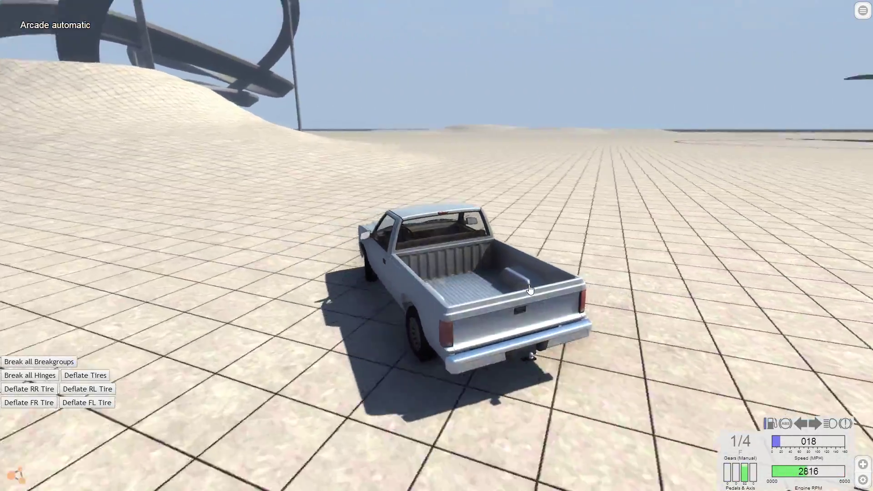
key(Up)
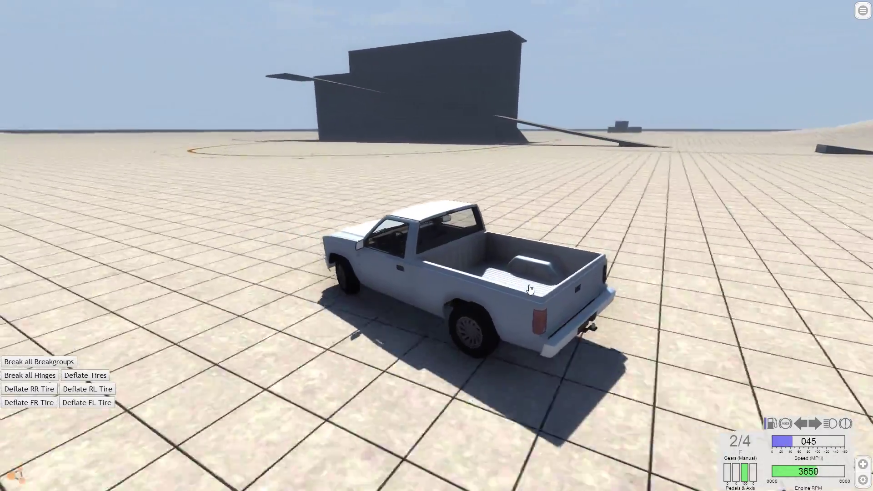
key(Up)
key(Up)
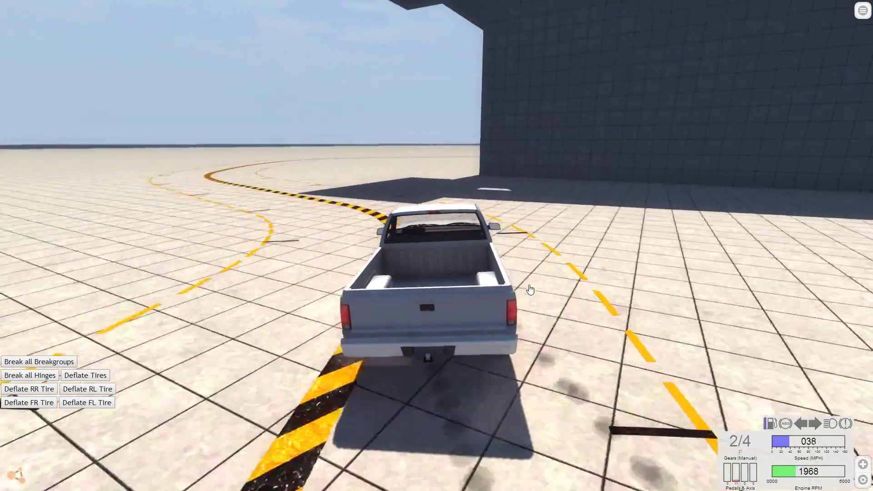
Brake the pickup to a stop and set gravity to the 'negative Earth' preset in Environment.
key(Down)
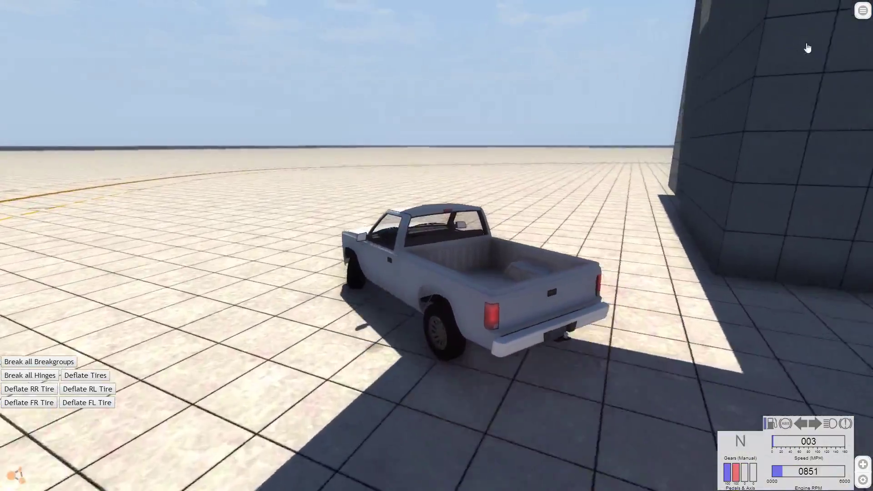
click(862, 10)
click(774, 91)
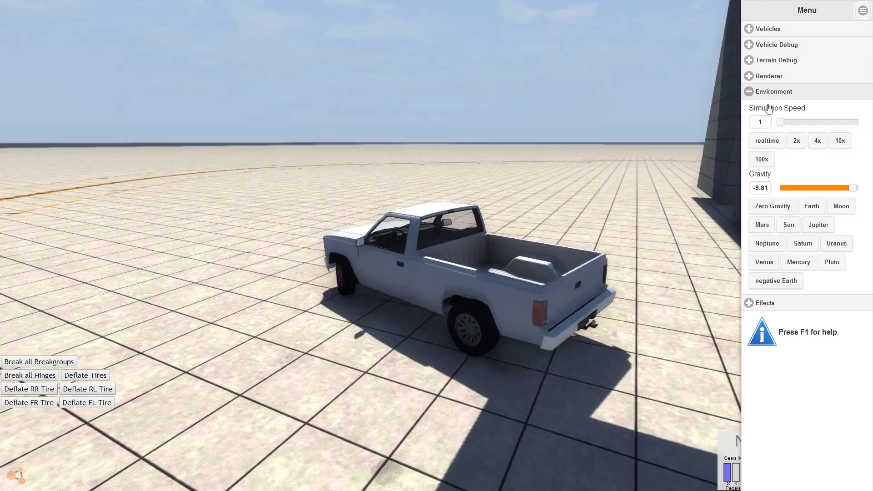
click(773, 283)
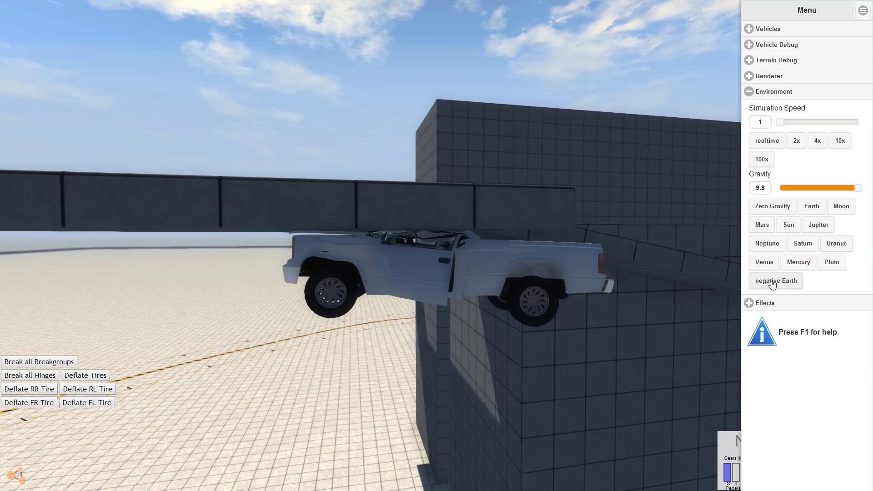
Reset the crushed pickup so it stands upright on the tiled ground.
key(r)
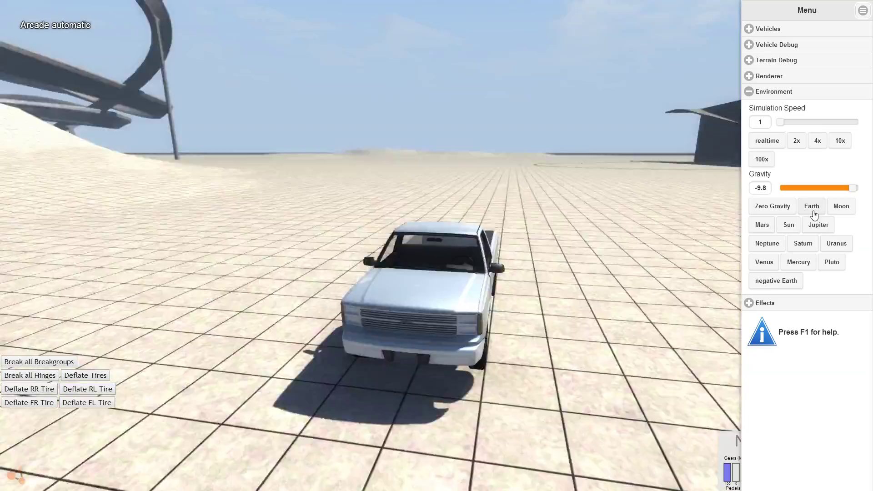